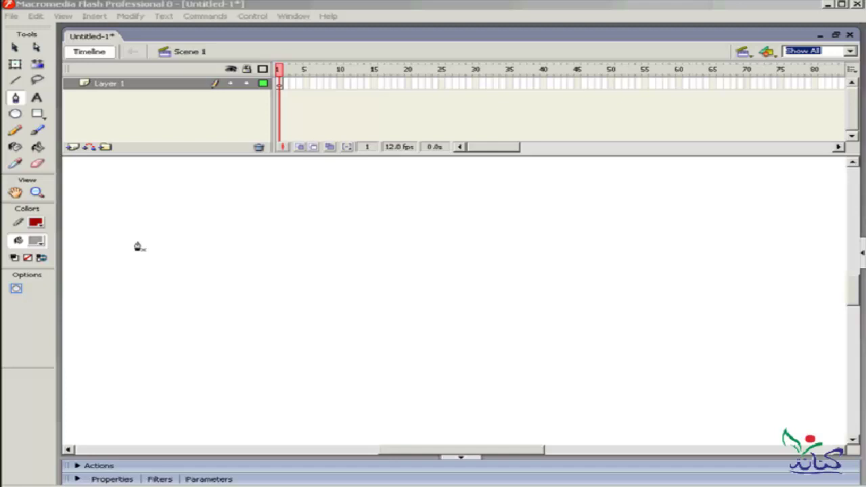
# Step: Check the pen's stroke settings and the colour and library panels, then collapse them
pyautogui.click(135, 247)
pyautogui.click(96, 479)
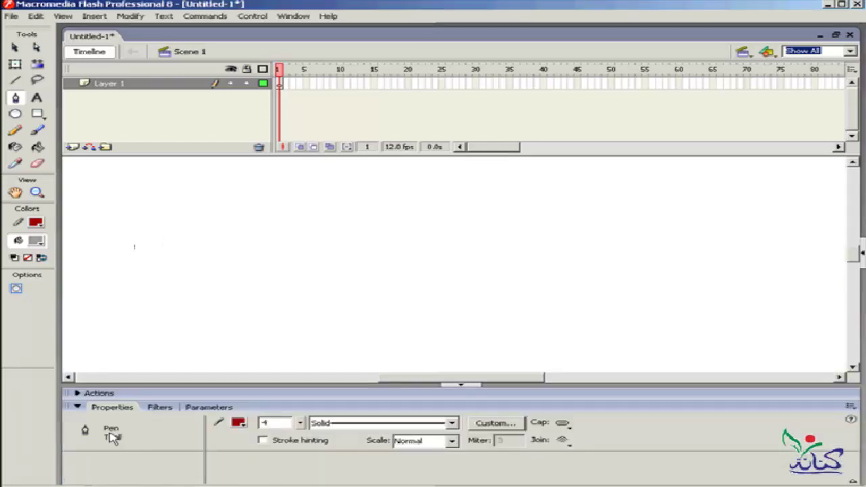
pyautogui.click(78, 408)
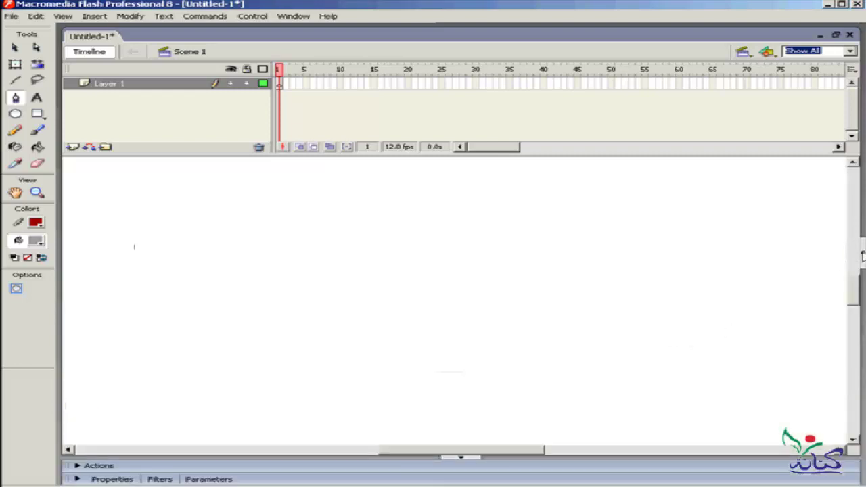
pyautogui.click(863, 253)
pyautogui.click(688, 256)
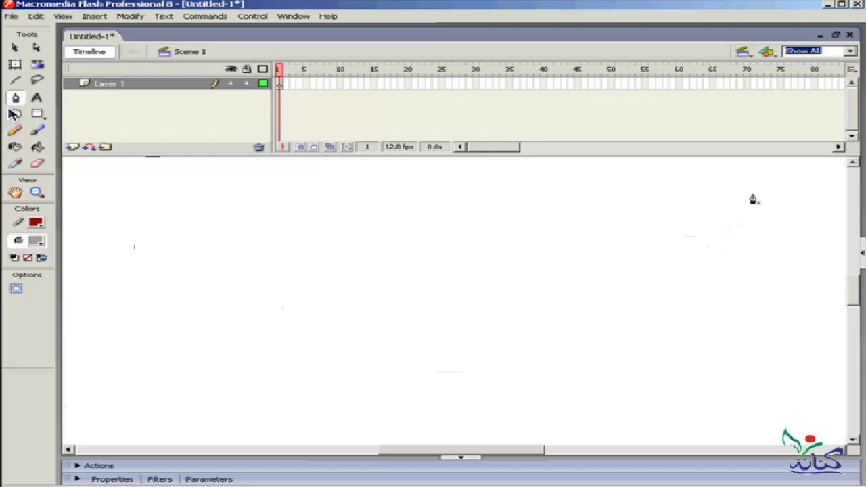
# Step: Draw a closed four-cornered red pen path spanning the stage and deselect it
pyautogui.click(753, 199)
pyautogui.click(182, 200)
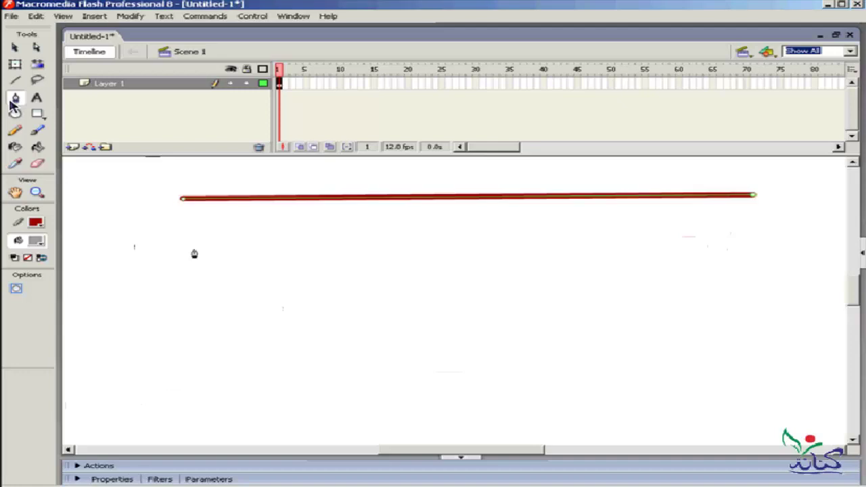
pyautogui.click(175, 373)
pyautogui.click(744, 360)
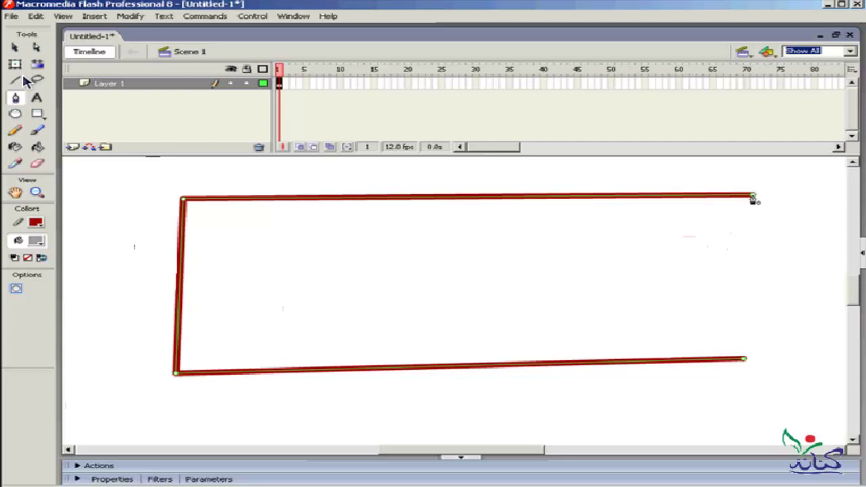
pyautogui.click(753, 197)
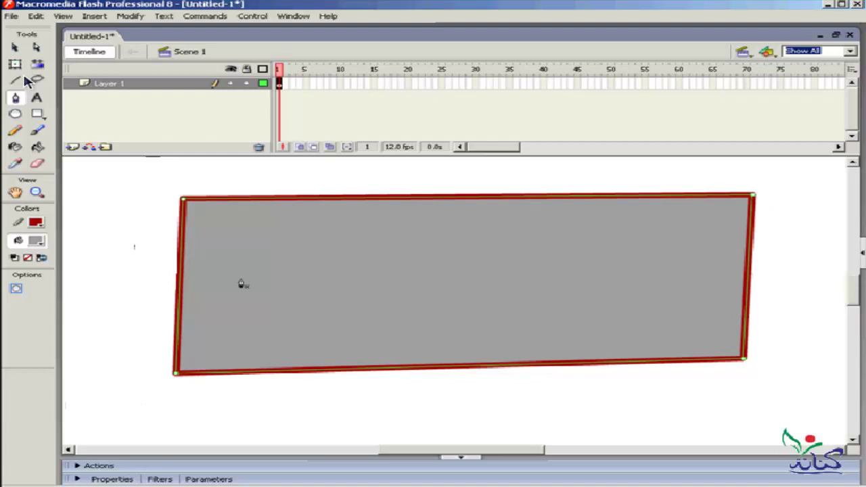
pyautogui.press('Escape')
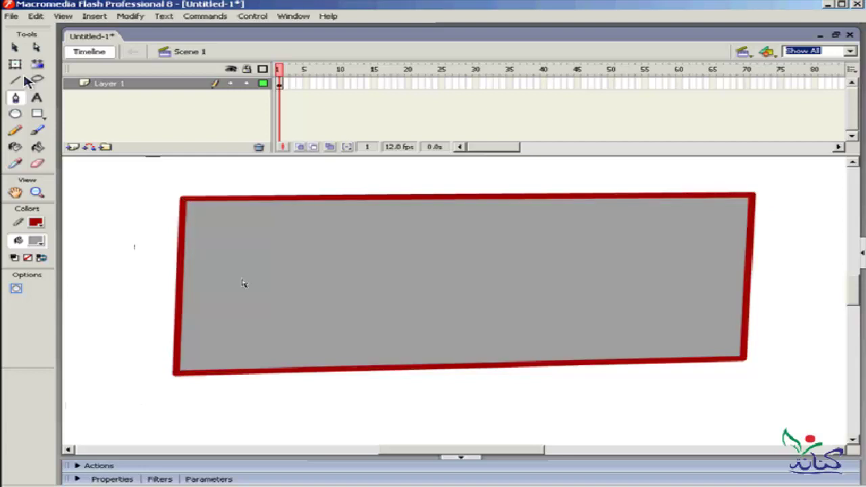
# Step: Delete the shape's grey fill, then undo the recent changes
pyautogui.click(244, 283)
pyautogui.press('Delete')
pyautogui.hotkey('ctrl', 'z')
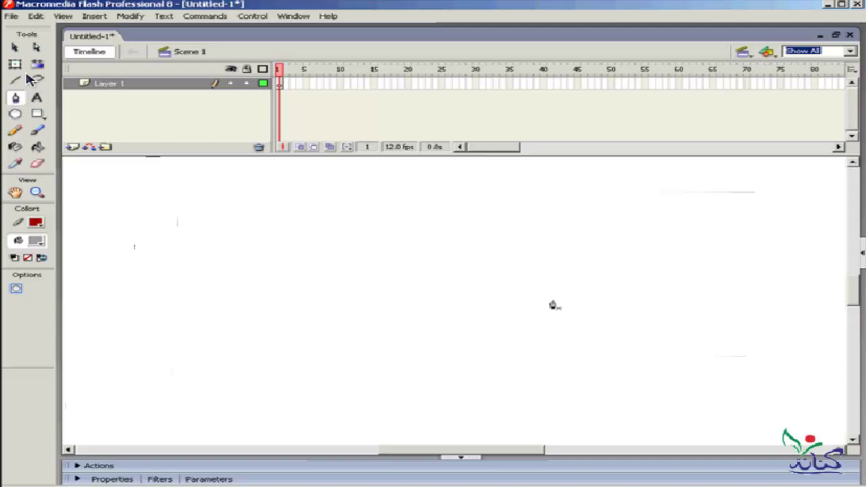
# Step: Start an open red pen path with curved zigzag segments running to the left side
pyautogui.click(737, 217)
pyautogui.click(589, 226)
pyautogui.moveTo(595, 203)
pyautogui.mouseDown()
pyautogui.moveTo(522, 246)
pyautogui.moveTo(656, 299)
pyautogui.moveTo(509, 242)
pyautogui.moveTo(589, 354)
pyautogui.moveTo(462, 341)
pyautogui.mouseUp()
pyautogui.click(491, 258)
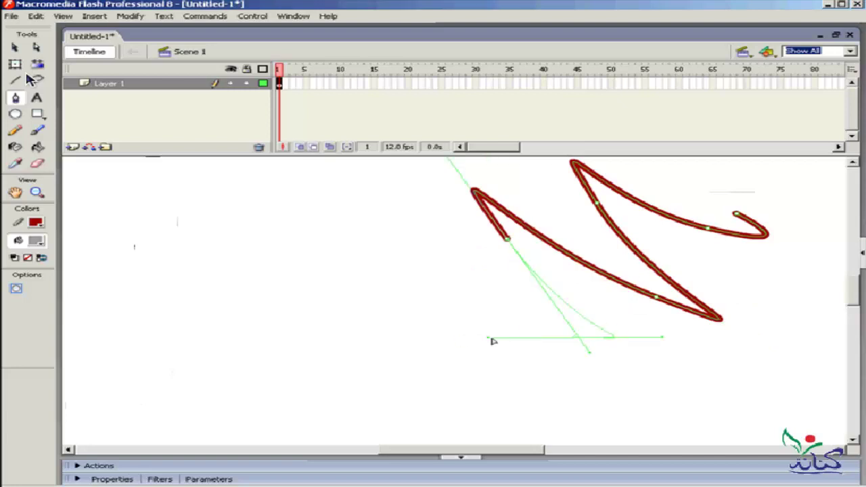
pyautogui.click(121, 202)
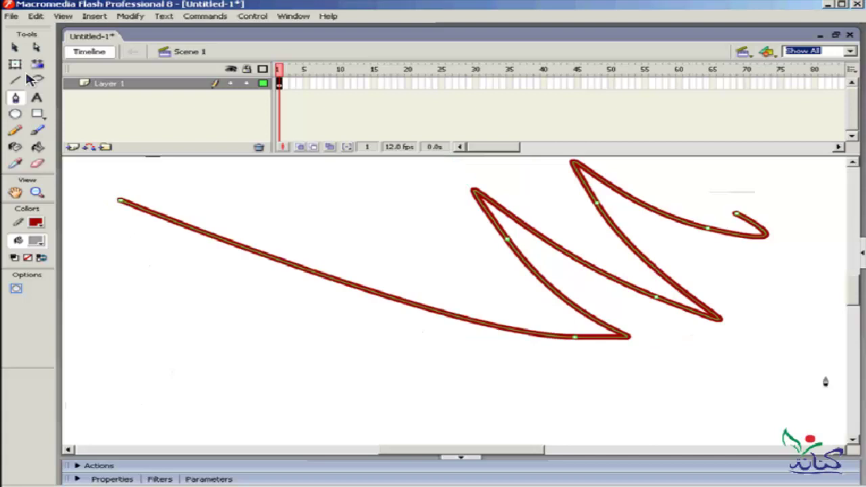
# Step: Extend the path with straight segments across, down and around the lower stage
pyautogui.click(739, 191)
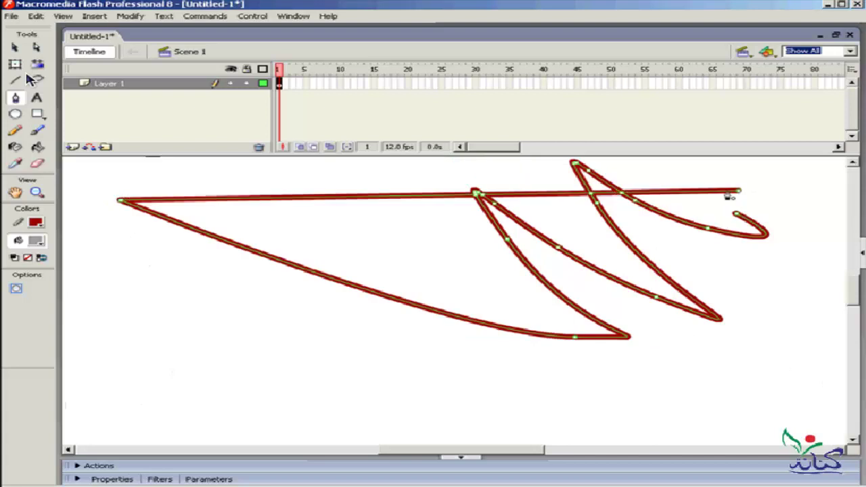
pyautogui.click(679, 374)
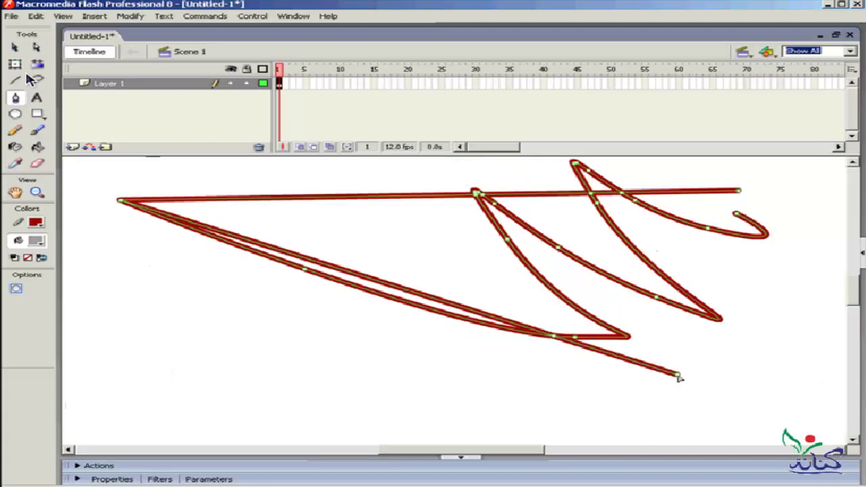
pyautogui.click(374, 389)
pyautogui.click(217, 342)
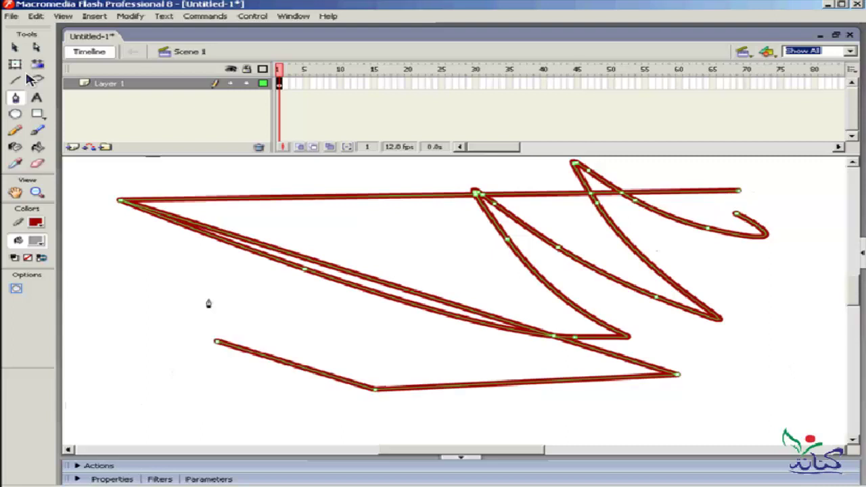
pyautogui.click(208, 300)
pyautogui.click(318, 304)
pyautogui.click(437, 335)
pyautogui.click(444, 355)
pyautogui.click(411, 367)
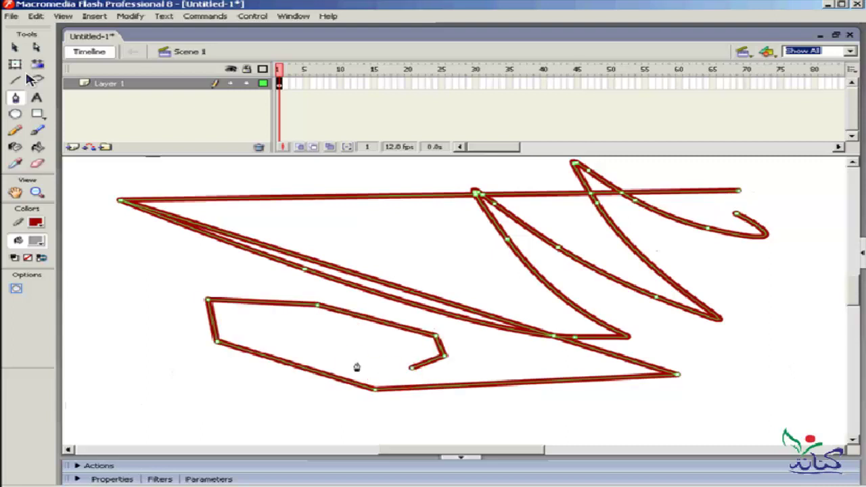
pyautogui.click(355, 361)
# Step: Finish the path with an inward straight-segment spiral, then select all and delete it
pyautogui.click(240, 335)
pyautogui.click(268, 323)
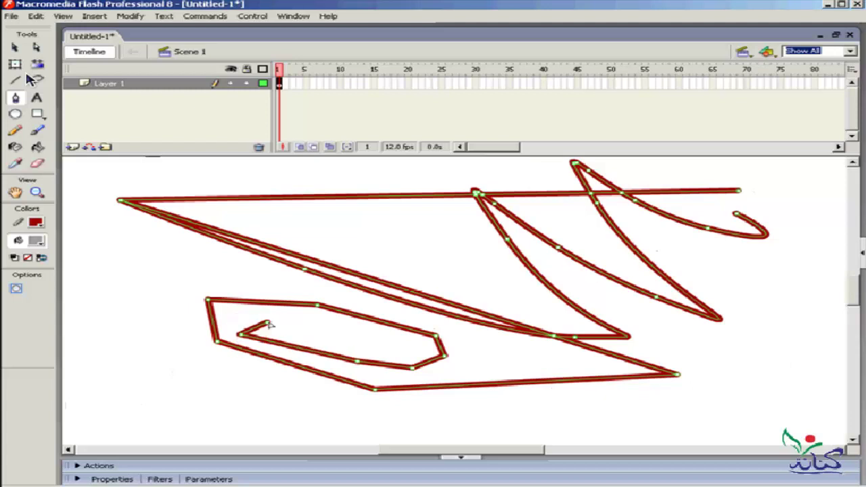
pyautogui.click(326, 323)
pyautogui.click(386, 333)
pyautogui.click(418, 347)
pyautogui.click(400, 351)
pyautogui.click(340, 344)
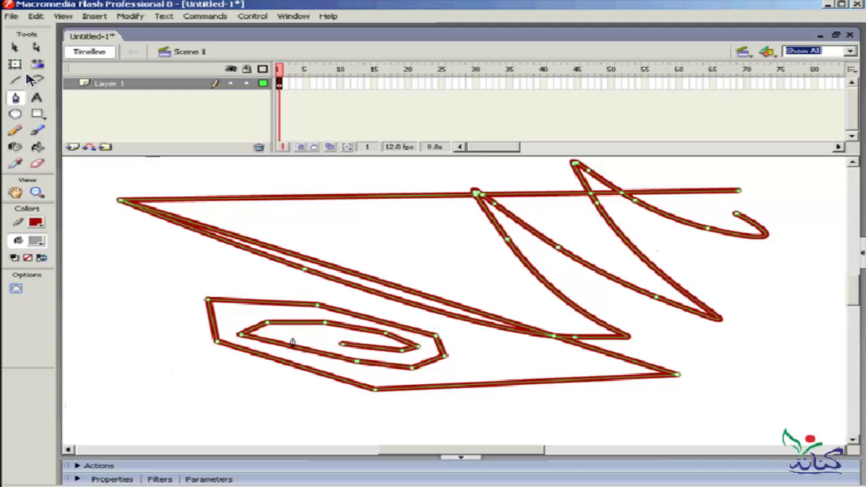
pyautogui.click(298, 334)
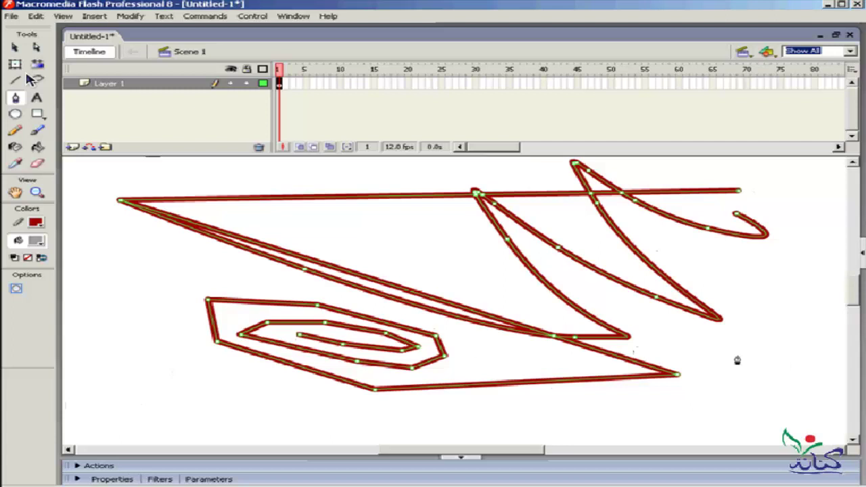
pyautogui.hotkey('ctrl', 'a')
pyautogui.press('Delete')
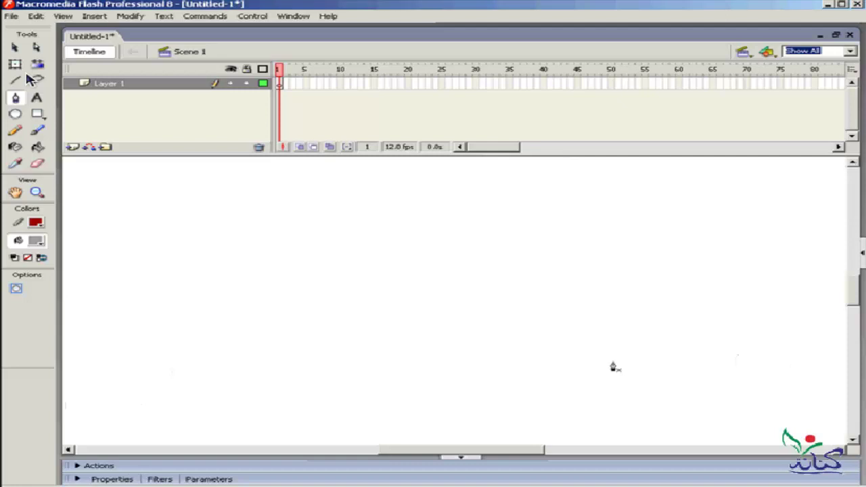
# Step: Pen-click eight points from upper right around to form an open, hooked bracket-shaped red path
pyautogui.click(654, 232)
pyautogui.click(397, 326)
pyautogui.click(214, 363)
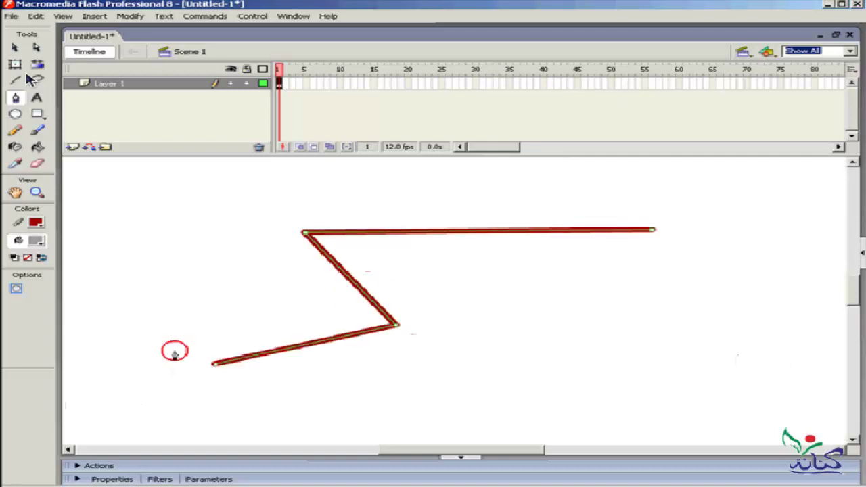
pyautogui.click(166, 239)
pyautogui.click(294, 193)
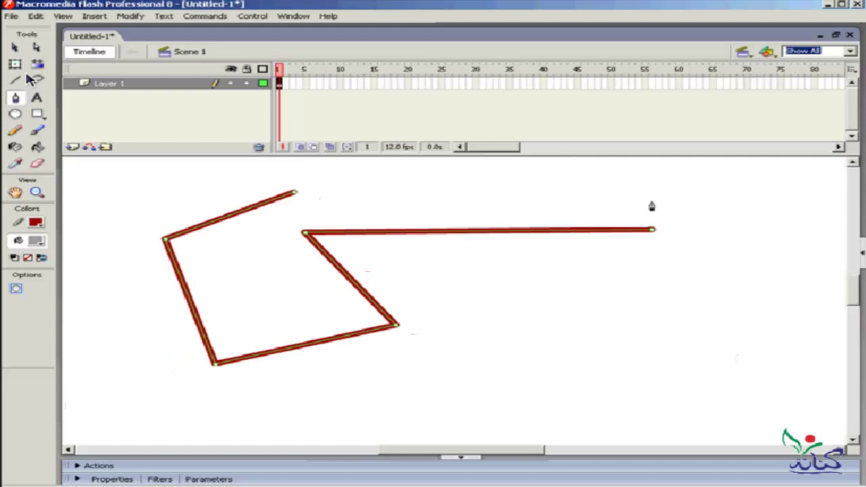
pyautogui.click(650, 200)
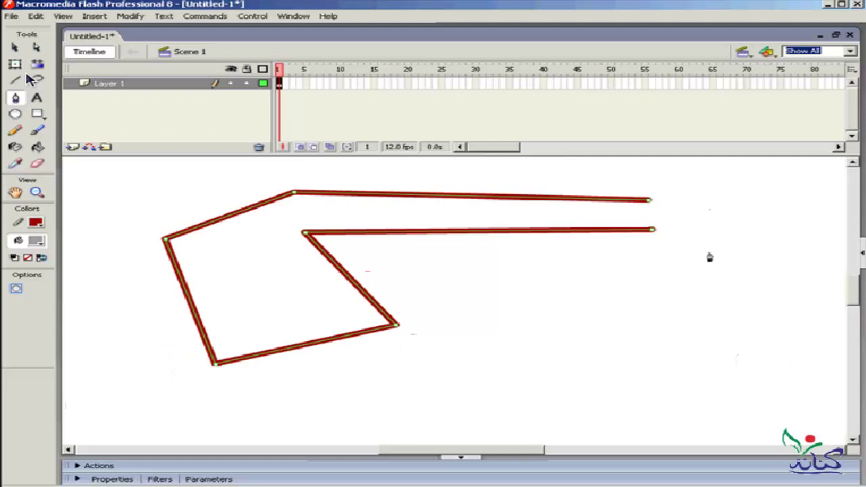
pyautogui.click(656, 263)
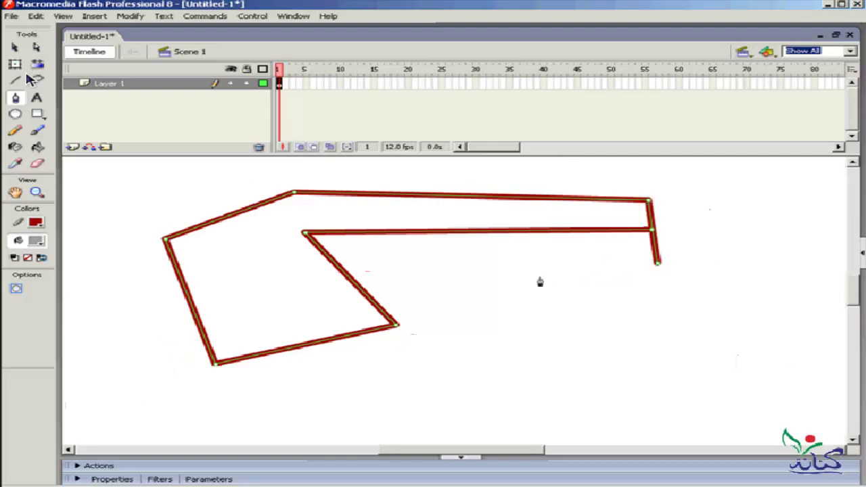
pyautogui.click(37, 49)
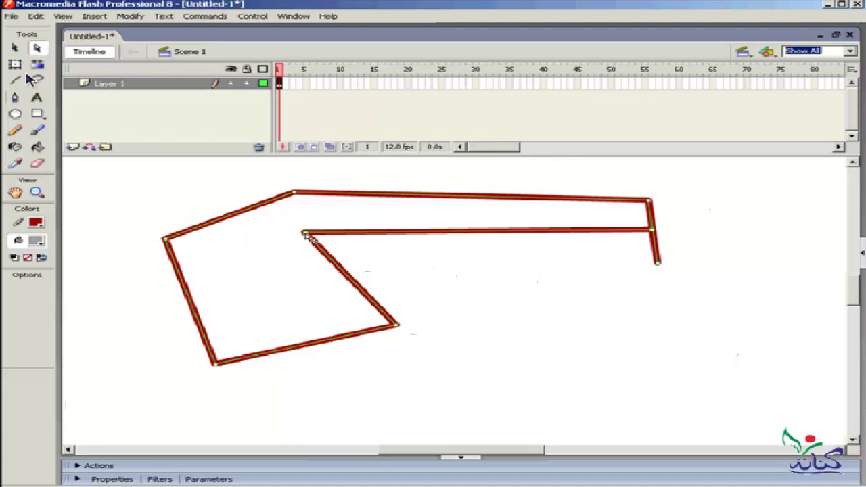
# Step: Drag anchor points to shift the inner top corner, join the loose end, and move the upper-left corner
pyautogui.moveTo(306, 236)
pyautogui.mouseDown()
pyautogui.moveTo(575, 298)
pyautogui.moveTo(382, 241)
pyautogui.mouseUp()
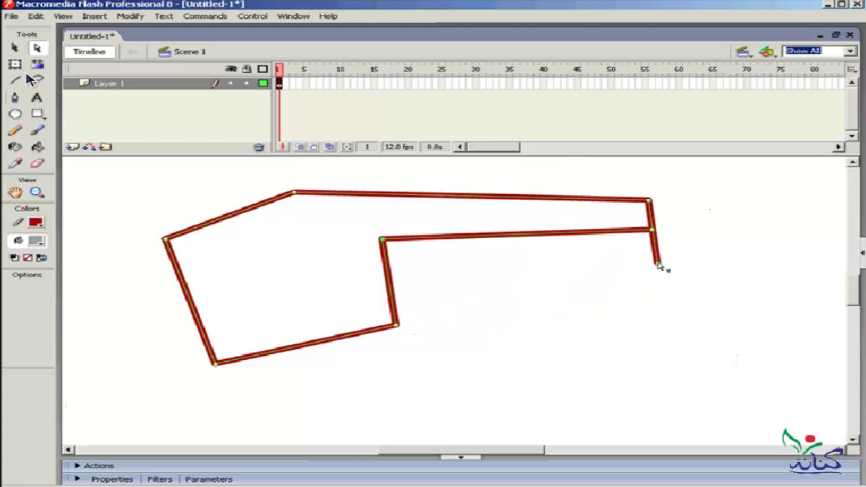
pyautogui.moveTo(664, 266); pyautogui.dragTo(658, 263)
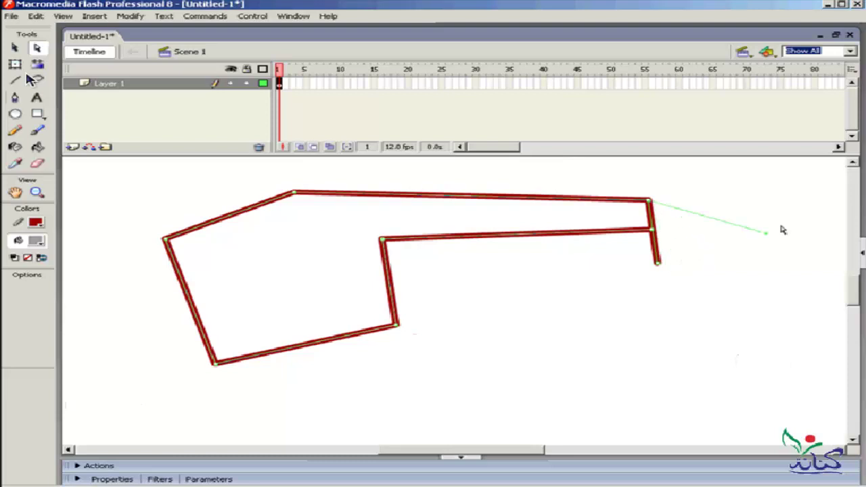
pyautogui.moveTo(655, 231); pyautogui.dragTo(652, 231)
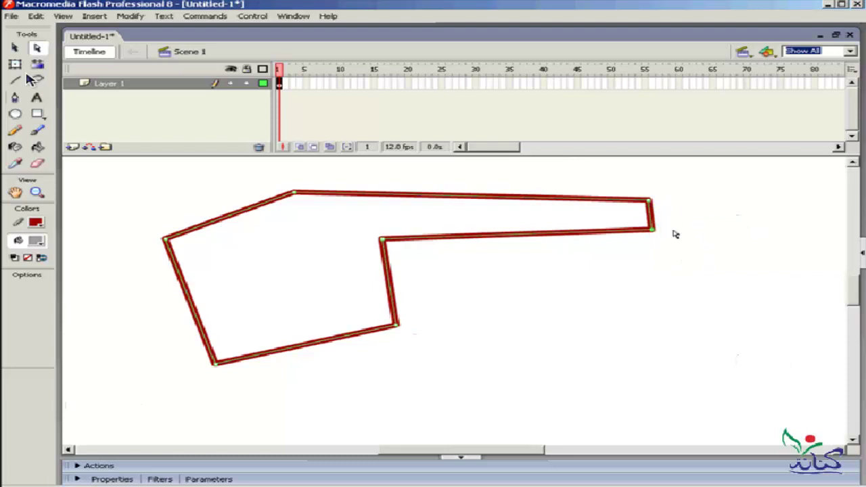
pyautogui.moveTo(294, 194)
pyautogui.mouseDown()
pyautogui.moveTo(296, 235)
pyautogui.moveTo(280, 191)
pyautogui.moveTo(246, 180)
pyautogui.mouseUp()
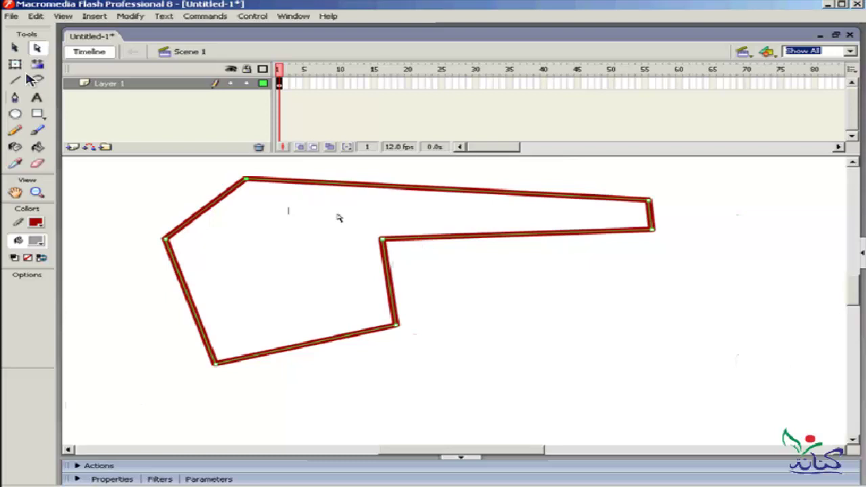
pyautogui.click(15, 51)
pyautogui.click(15, 51)
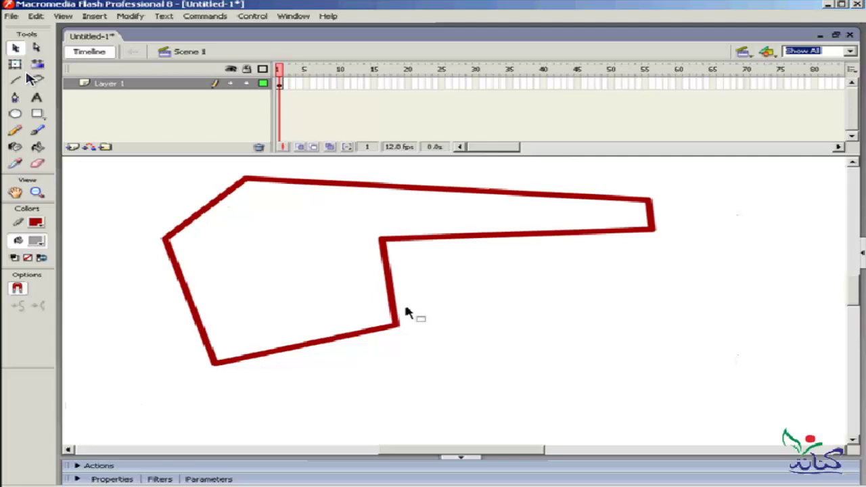
# Step: Select the whole red outline, nudge it right and down, then deselect it
pyautogui.doubleClick(394, 328)
pyautogui.moveTo(394, 328); pyautogui.dragTo(506, 339)
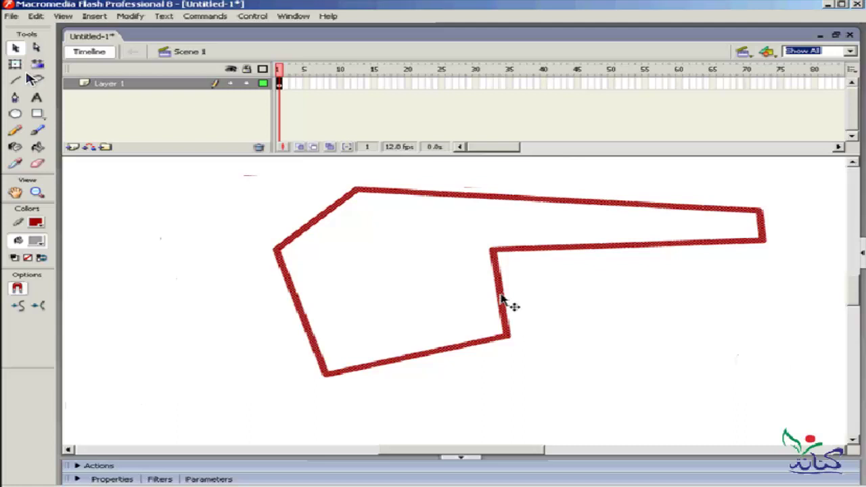
pyautogui.moveTo(503, 302); pyautogui.dragTo(413, 308)
pyautogui.click(490, 302)
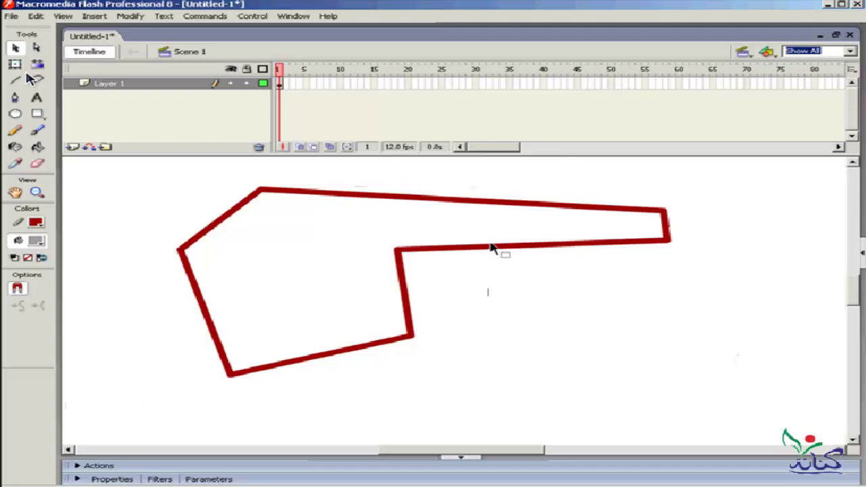
pyautogui.moveTo(492, 248)
pyautogui.mouseDown()
pyautogui.moveTo(495, 283)
pyautogui.moveTo(492, 252)
pyautogui.mouseUp()
pyautogui.click(490, 251)
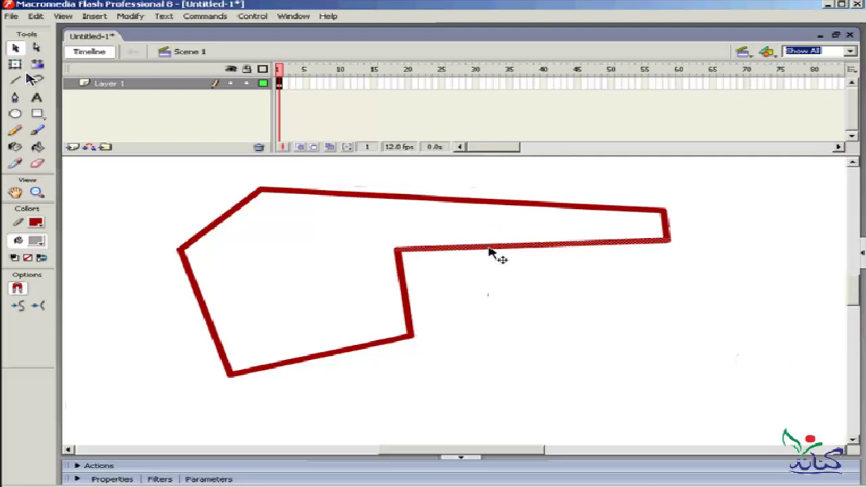
pyautogui.click(520, 288)
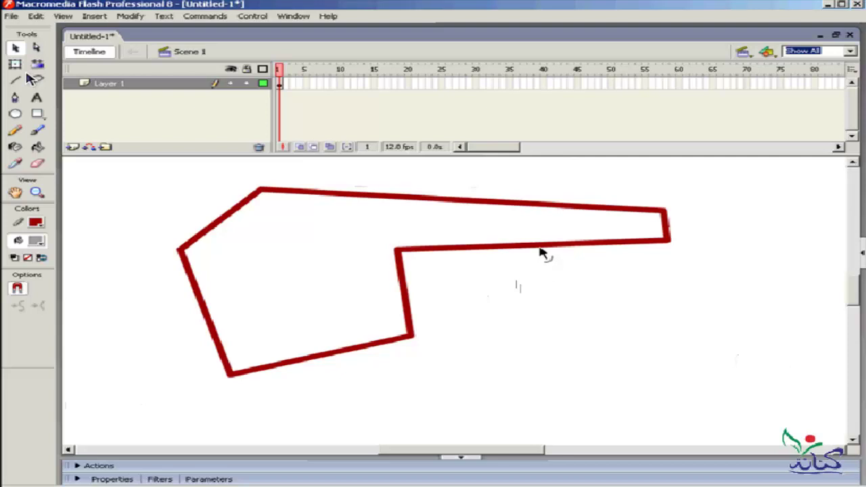
# Step: Bend the lower-right, top, upper-left, lower-left and bottom red edges into curves
pyautogui.moveTo(542, 254); pyautogui.dragTo(541, 317)
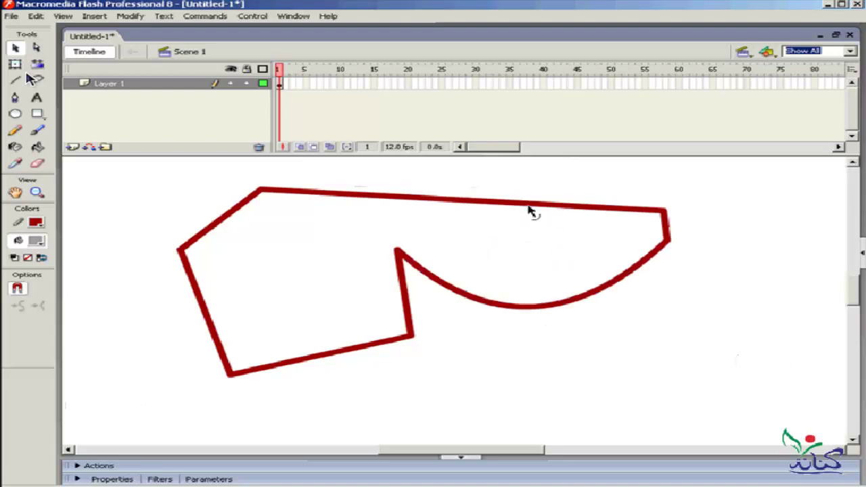
pyautogui.moveTo(528, 209); pyautogui.dragTo(530, 248)
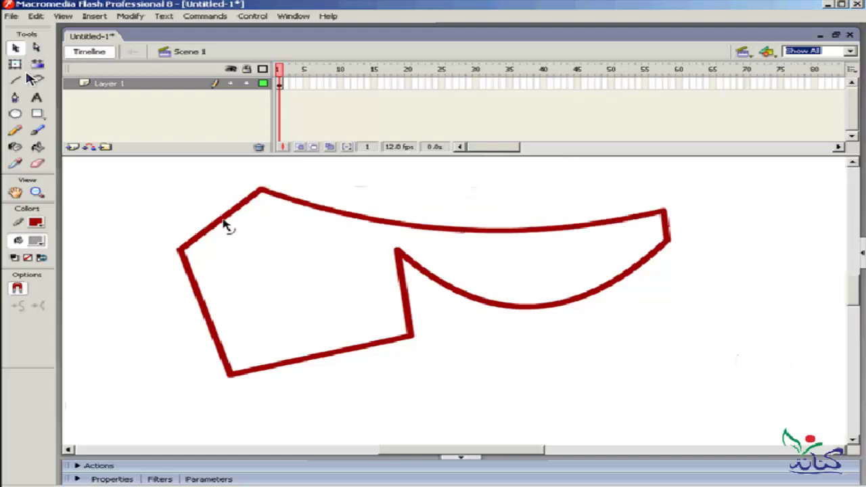
pyautogui.moveTo(232, 222)
pyautogui.mouseDown()
pyautogui.moveTo(261, 228)
pyautogui.moveTo(228, 224)
pyautogui.moveTo(245, 230)
pyautogui.mouseUp()
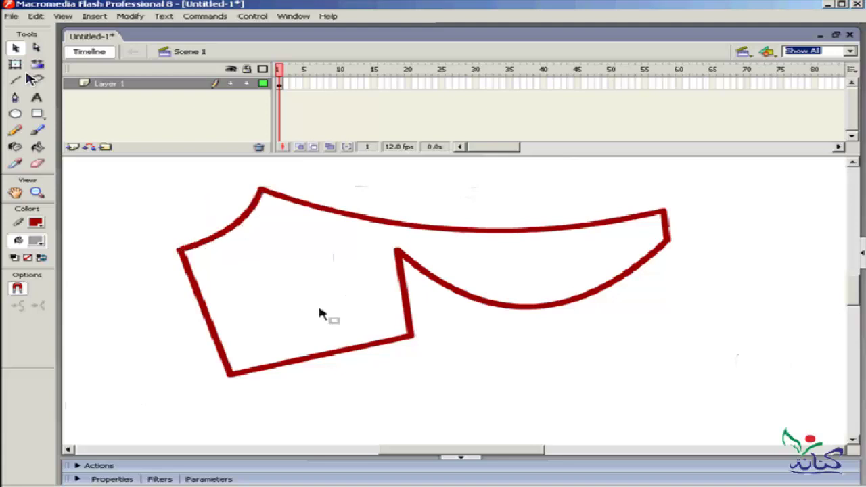
pyautogui.moveTo(211, 325); pyautogui.dragTo(245, 316)
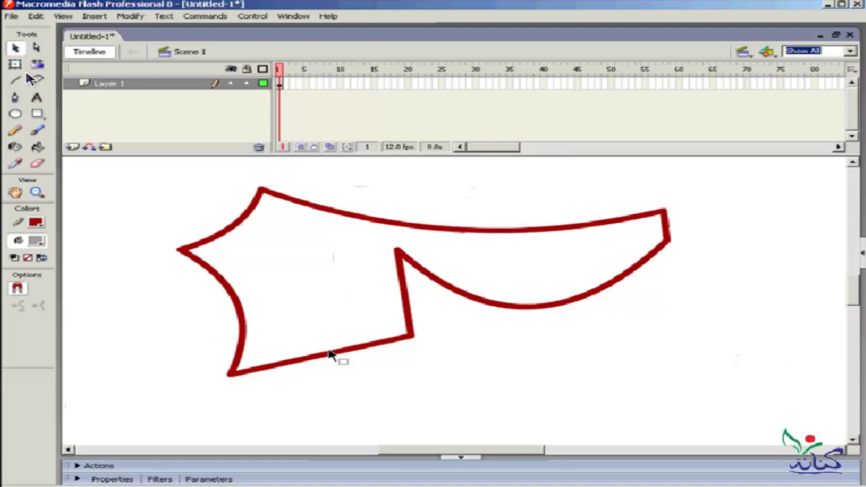
pyautogui.moveTo(330, 359); pyautogui.dragTo(316, 335)
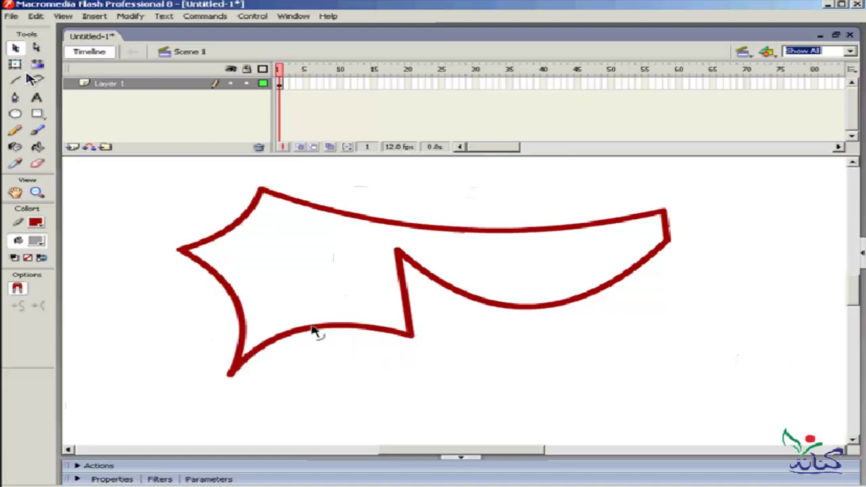
# Step: Bulge the right arm's inner edge and make the top edge sag further
pyautogui.click(391, 283)
pyautogui.moveTo(394, 281); pyautogui.dragTo(368, 282)
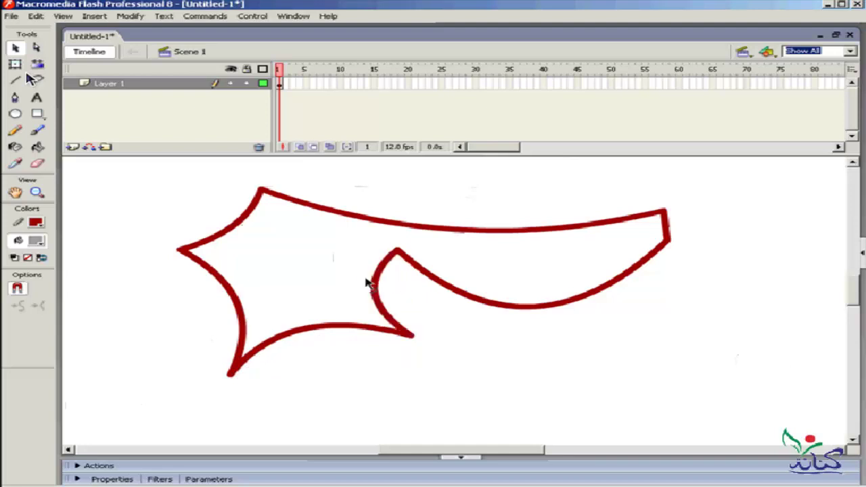
pyautogui.click(346, 224)
pyautogui.moveTo(349, 227); pyautogui.dragTo(338, 236)
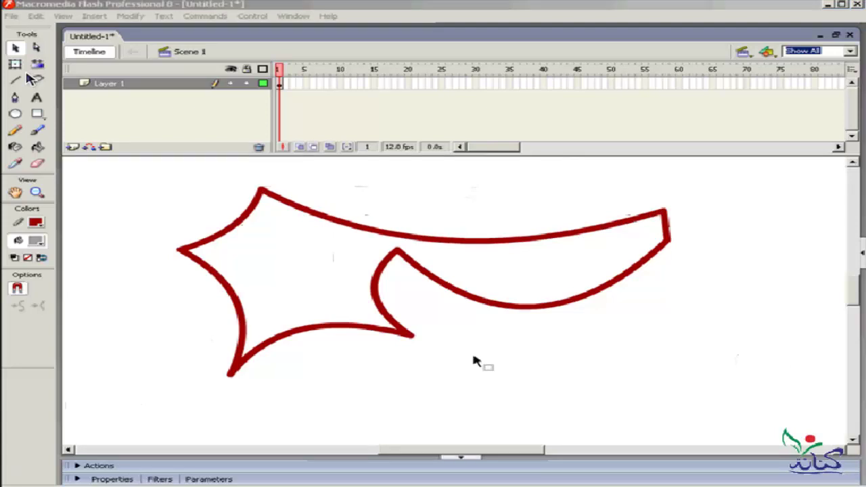
pyautogui.click(15, 98)
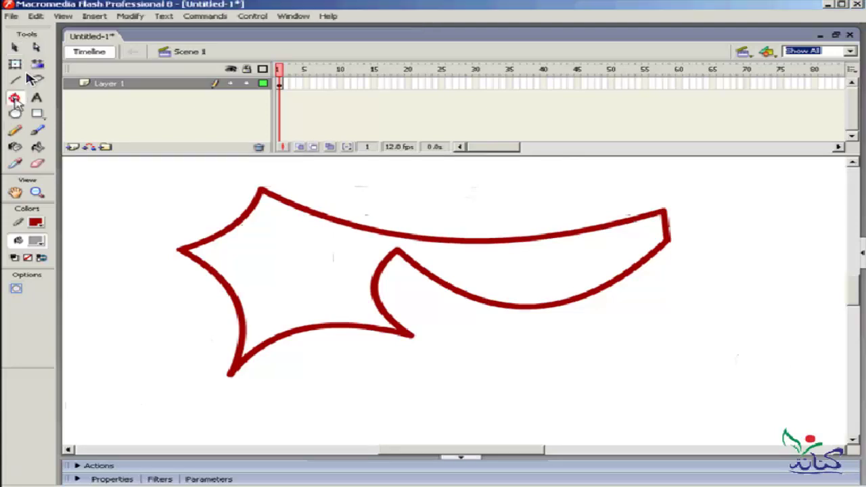
# Step: Draw a four-point open red wedge path below the outline, starting with a dragged anchor
pyautogui.moveTo(630, 359); pyautogui.dragTo(558, 363)
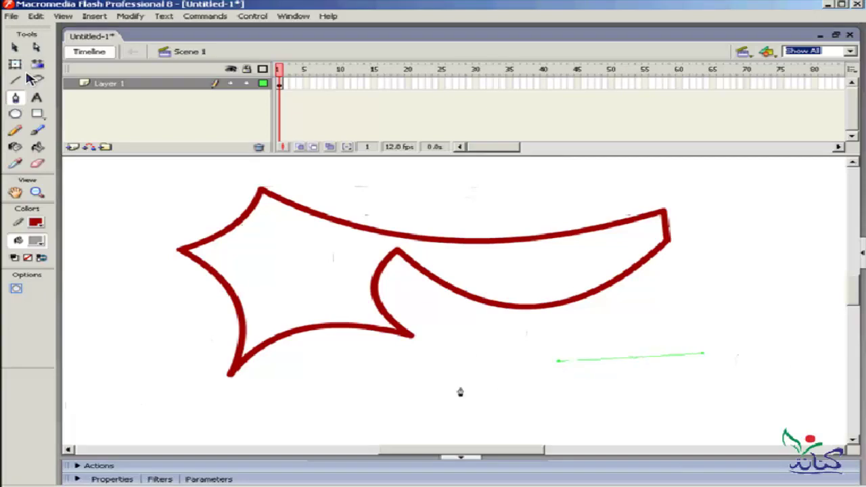
pyautogui.click(440, 392)
pyautogui.click(617, 410)
pyautogui.click(707, 375)
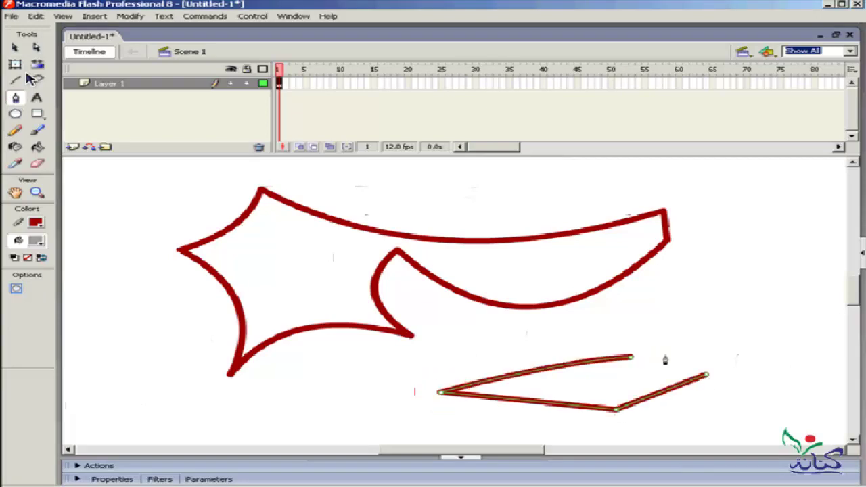
pyautogui.click(38, 133)
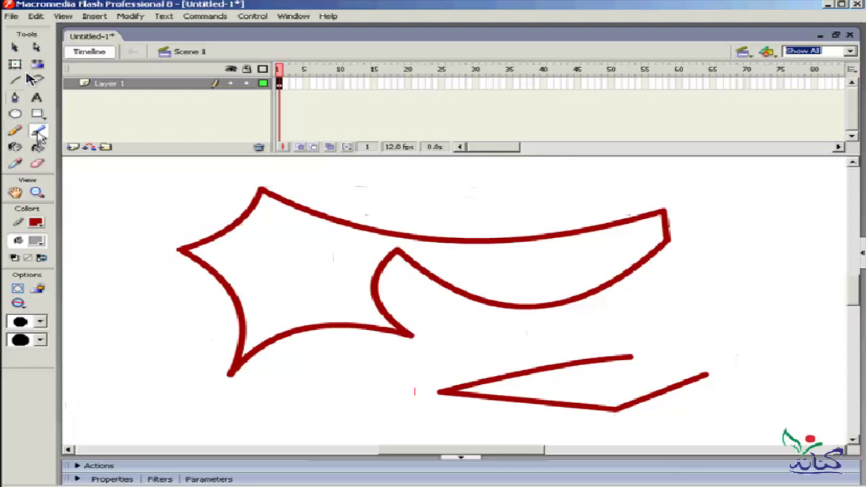
# Step: Paint grey brush dabs and a thick hook-shaped stroke near the right edge
pyautogui.moveTo(754, 218); pyautogui.dragTo(754, 227)
pyautogui.click(723, 308)
pyautogui.click(783, 337)
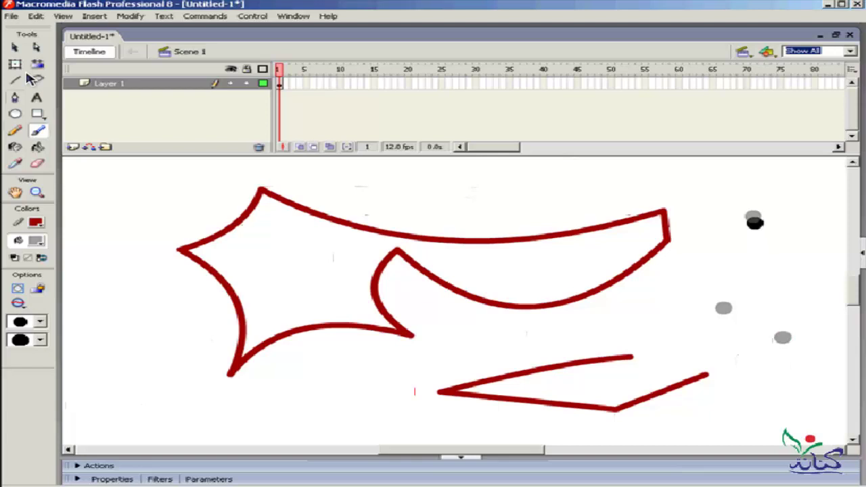
pyautogui.moveTo(754, 217)
pyautogui.mouseDown()
pyautogui.moveTo(826, 350)
pyautogui.moveTo(713, 305)
pyautogui.mouseUp()
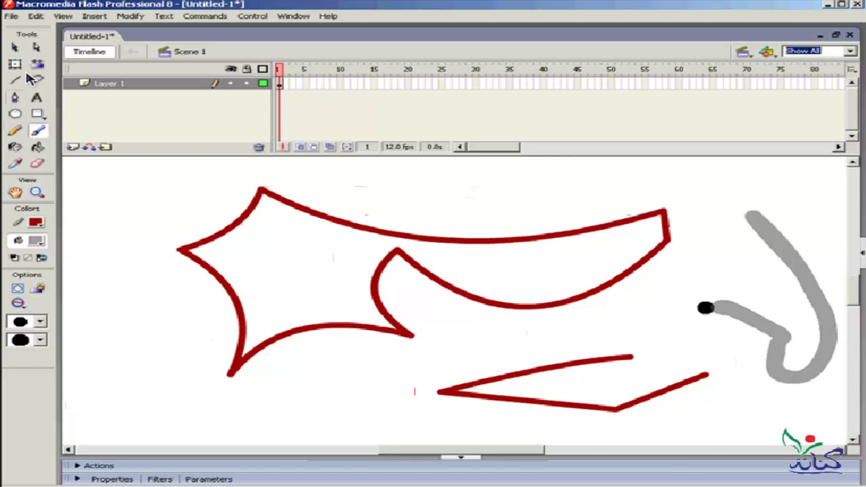
# Step: Select the grey stroke's outline points with the Subselection tool
pyautogui.click(36, 47)
pyautogui.click(774, 246)
pyautogui.click(760, 237)
pyautogui.click(810, 375)
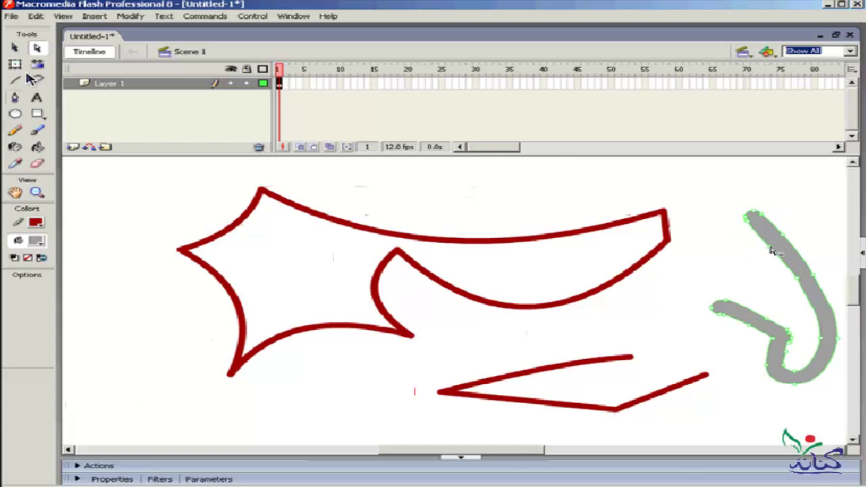
# Step: Drag the grey stroke's points to round its top into a head and stretch its tail left
pyautogui.moveTo(772, 252); pyautogui.dragTo(751, 256)
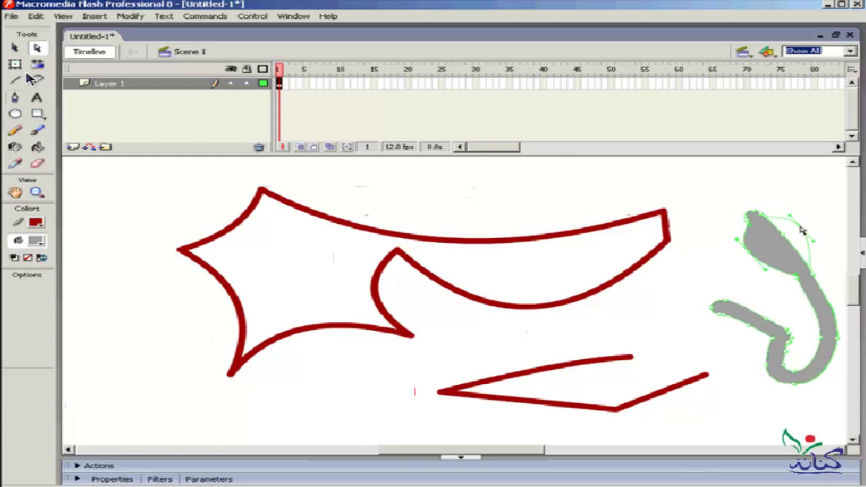
pyautogui.moveTo(786, 238); pyautogui.dragTo(809, 233)
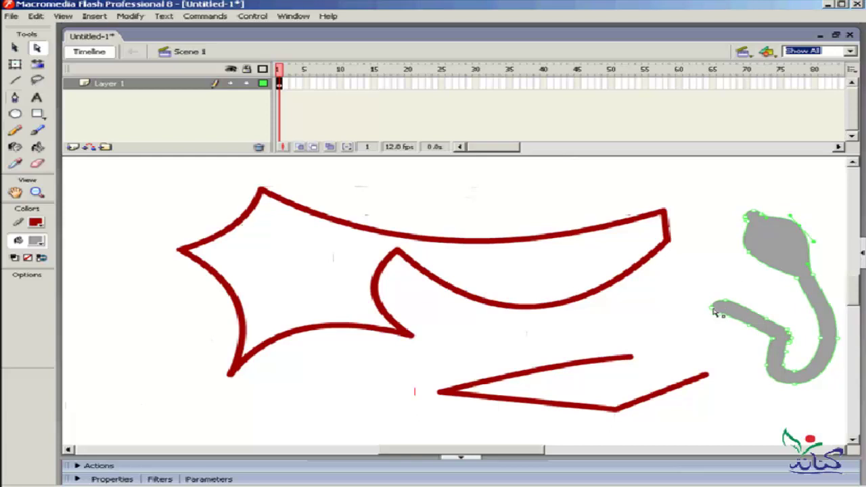
pyautogui.moveTo(713, 309); pyautogui.dragTo(701, 306)
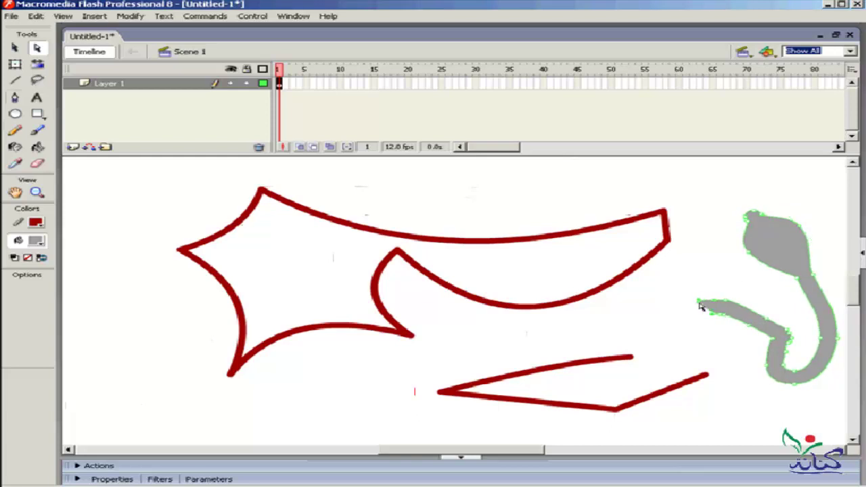
pyautogui.click(702, 315)
pyautogui.click(14, 47)
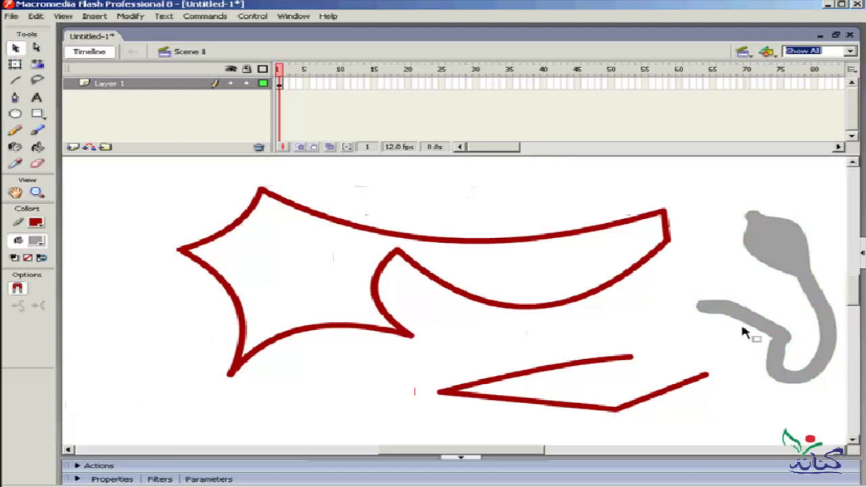
# Step: Bend the grey arm's edges into a broad rounded lobe and lift the red outline's top edge
pyautogui.moveTo(745, 329); pyautogui.dragTo(732, 344)
pyautogui.moveTo(763, 314); pyautogui.dragTo(771, 295)
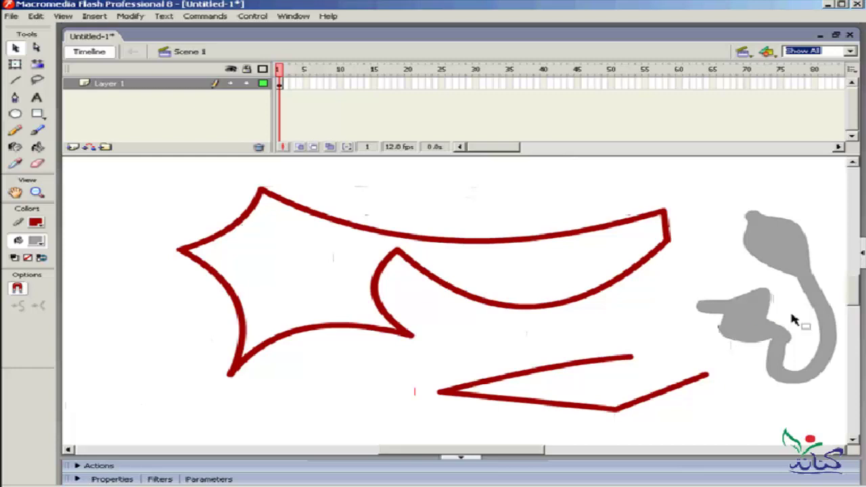
pyautogui.moveTo(777, 328); pyautogui.dragTo(770, 322)
pyautogui.moveTo(770, 324)
pyautogui.mouseDown()
pyautogui.moveTo(794, 304)
pyautogui.moveTo(787, 294)
pyautogui.moveTo(802, 297)
pyautogui.moveTo(794, 297)
pyautogui.mouseUp()
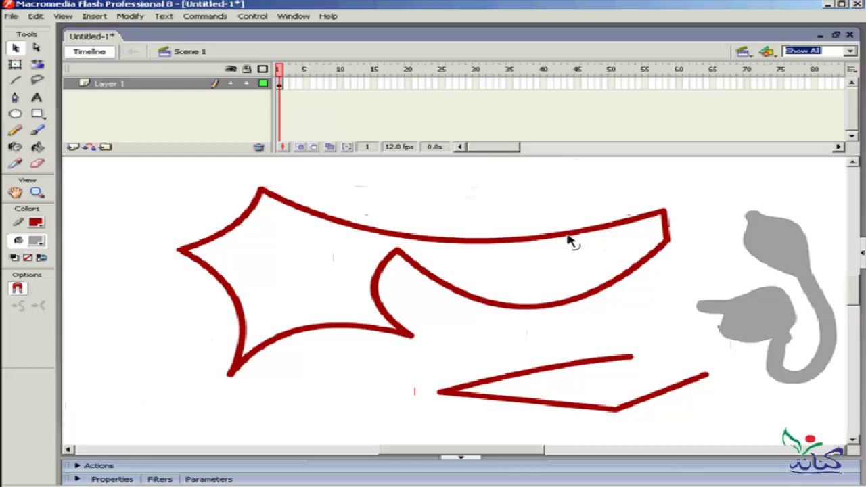
pyautogui.moveTo(535, 238); pyautogui.dragTo(532, 219)
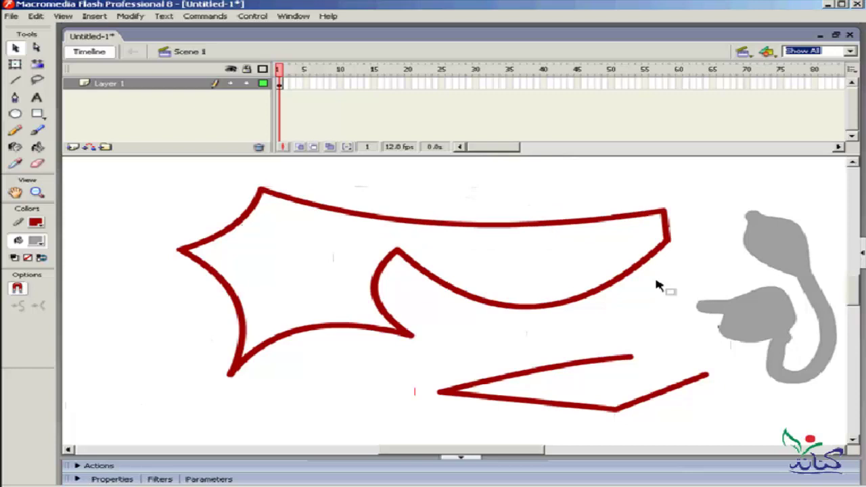